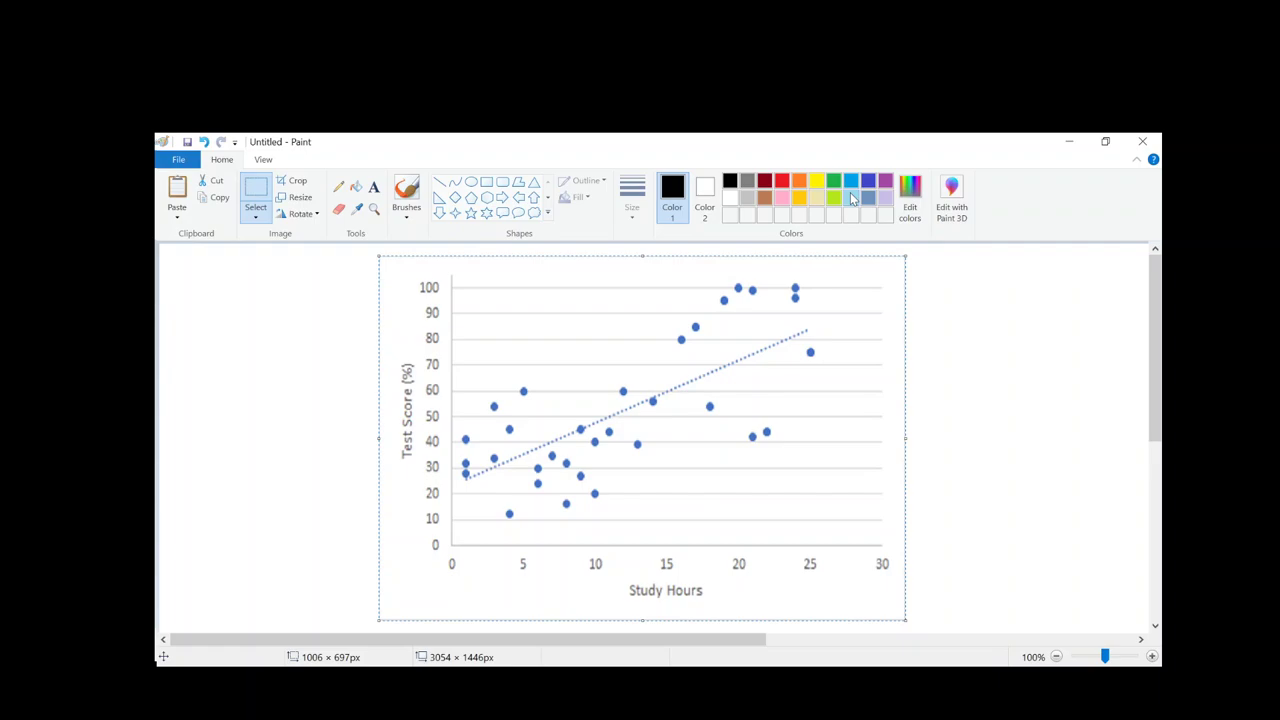
Step: Select the Pencil tool with red as the drawing colour
left_click(339, 188)
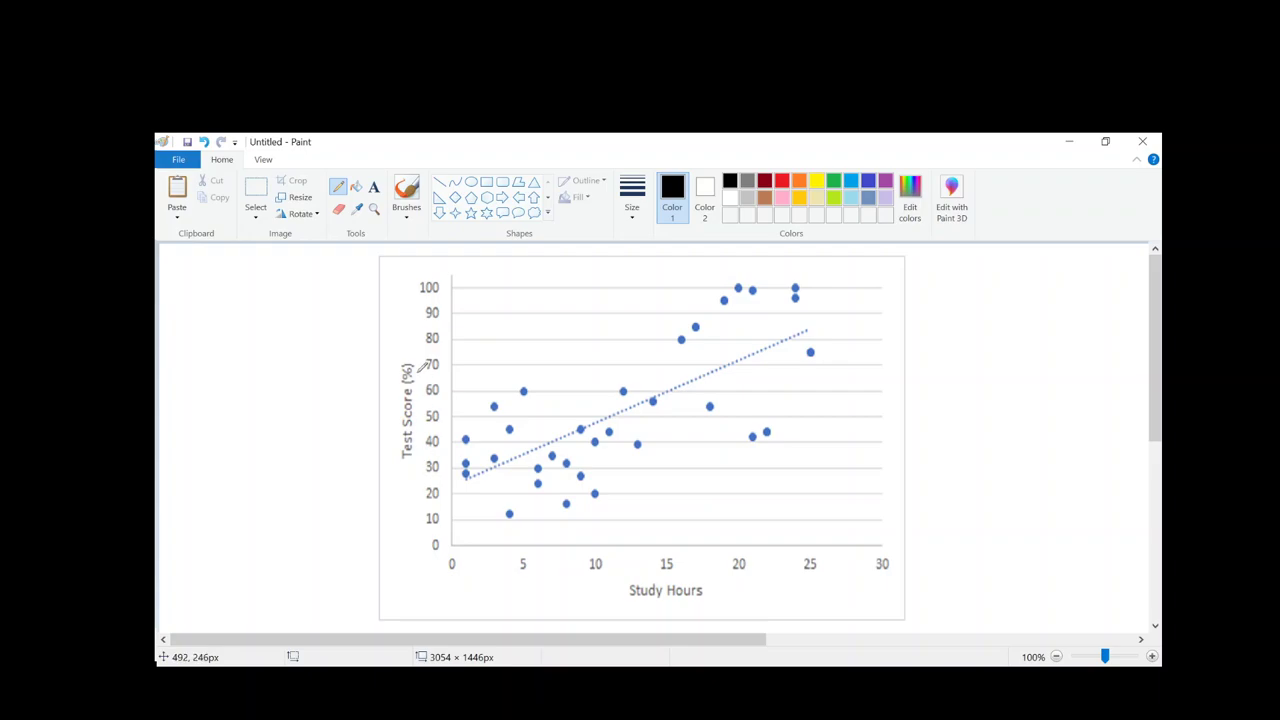
left_click(783, 182)
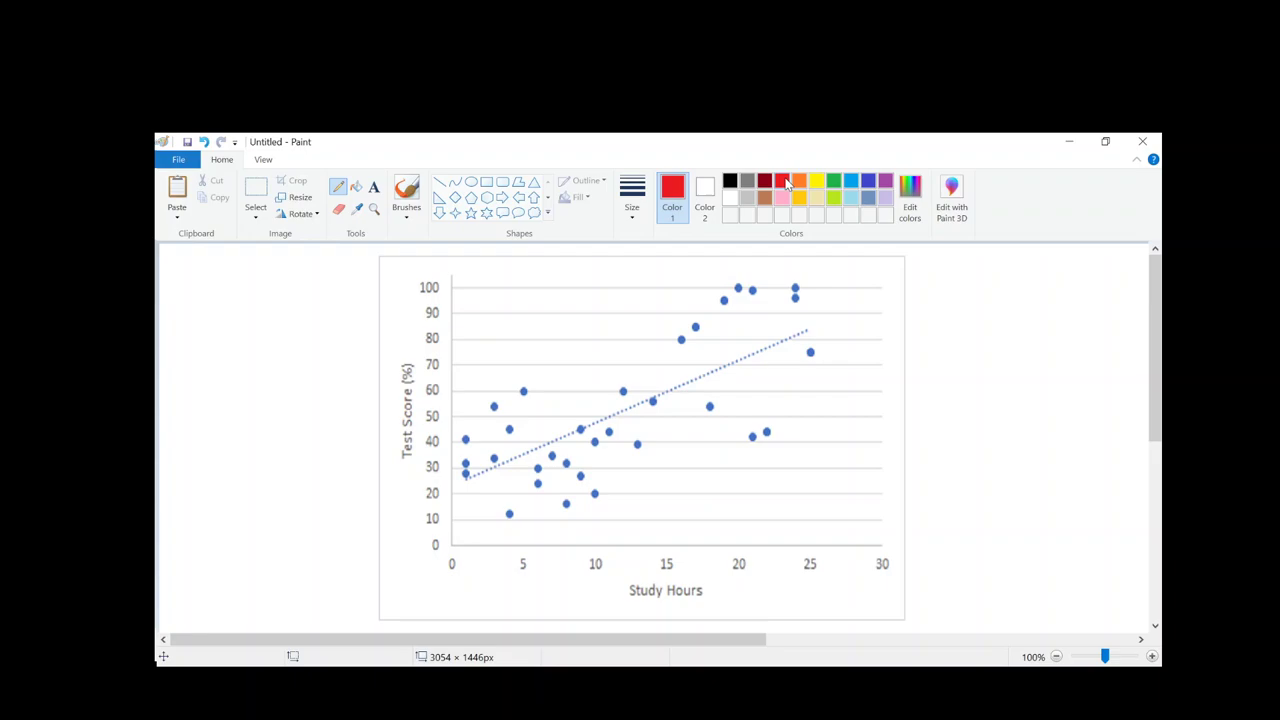
Step: Pencil a red line and bell curve at 9 study hours, then a larger bell curve left of the chart
left_click_drag(593, 364, 608, 485)
key("ctrl+z")
mouse_move(580, 388)
left_mouse_down()
mouse_move(594, 476)
mouse_move(583, 497)
mouse_move(580, 343)
left_mouse_up()
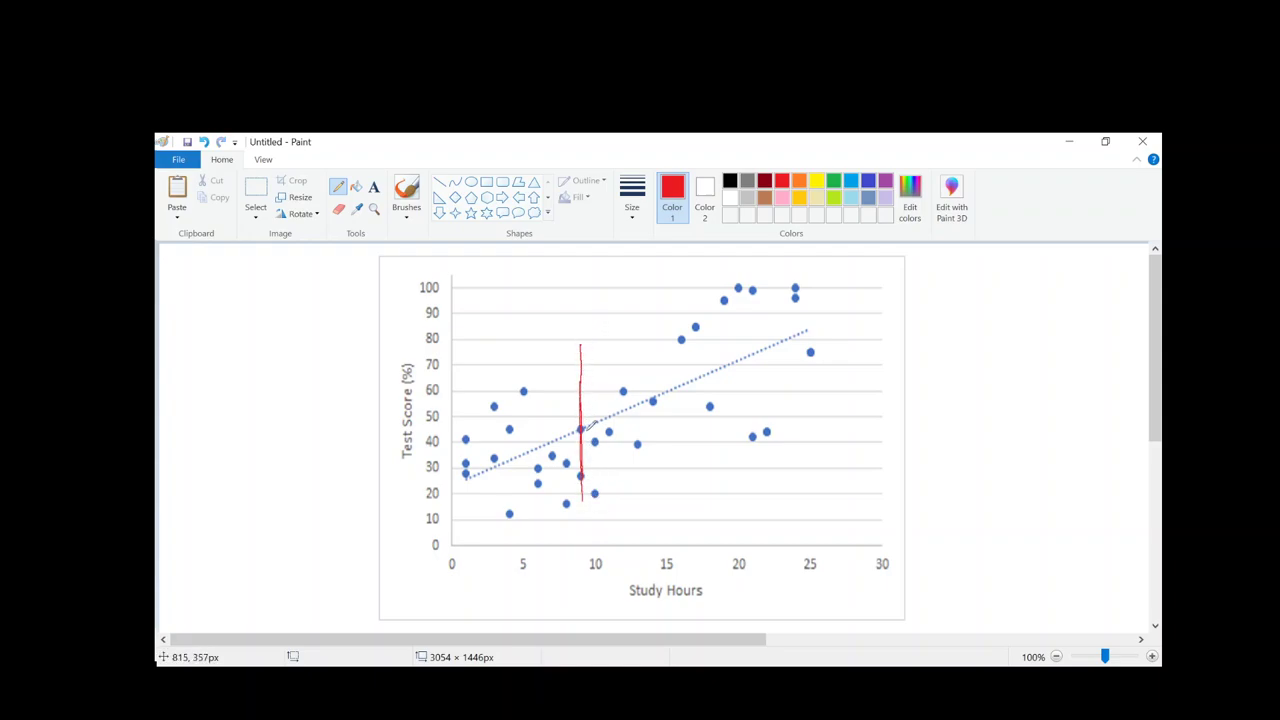
mouse_move(582, 340)
left_mouse_down()
mouse_move(626, 418)
mouse_move(586, 505)
left_mouse_up()
mouse_move(350, 472)
left_mouse_down()
mouse_move(175, 465)
mouse_move(198, 459)
mouse_move(233, 401)
mouse_move(285, 387)
mouse_move(353, 469)
left_mouse_up()
left_click_drag(259, 366, 266, 472)
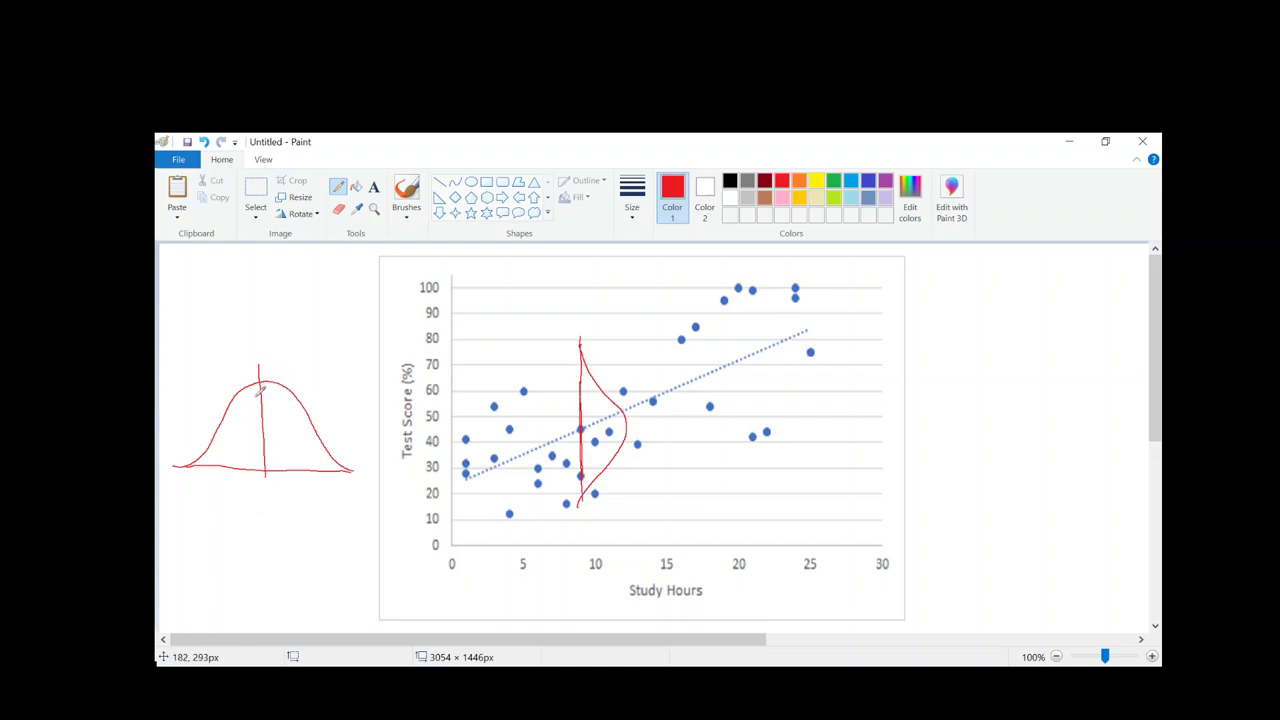
Step: Divide the side bell curve with two band lines and label both bands 34
left_click_drag(286, 381, 293, 477)
left_click_drag(231, 388, 241, 464)
mouse_move(268, 418)
left_mouse_down()
mouse_move(267, 438)
mouse_move(288, 422)
mouse_move(285, 441)
left_mouse_up()
mouse_move(233, 424)
left_mouse_down()
mouse_move(236, 437)
mouse_move(255, 426)
left_mouse_up()
left_click_drag(252, 410, 256, 438)
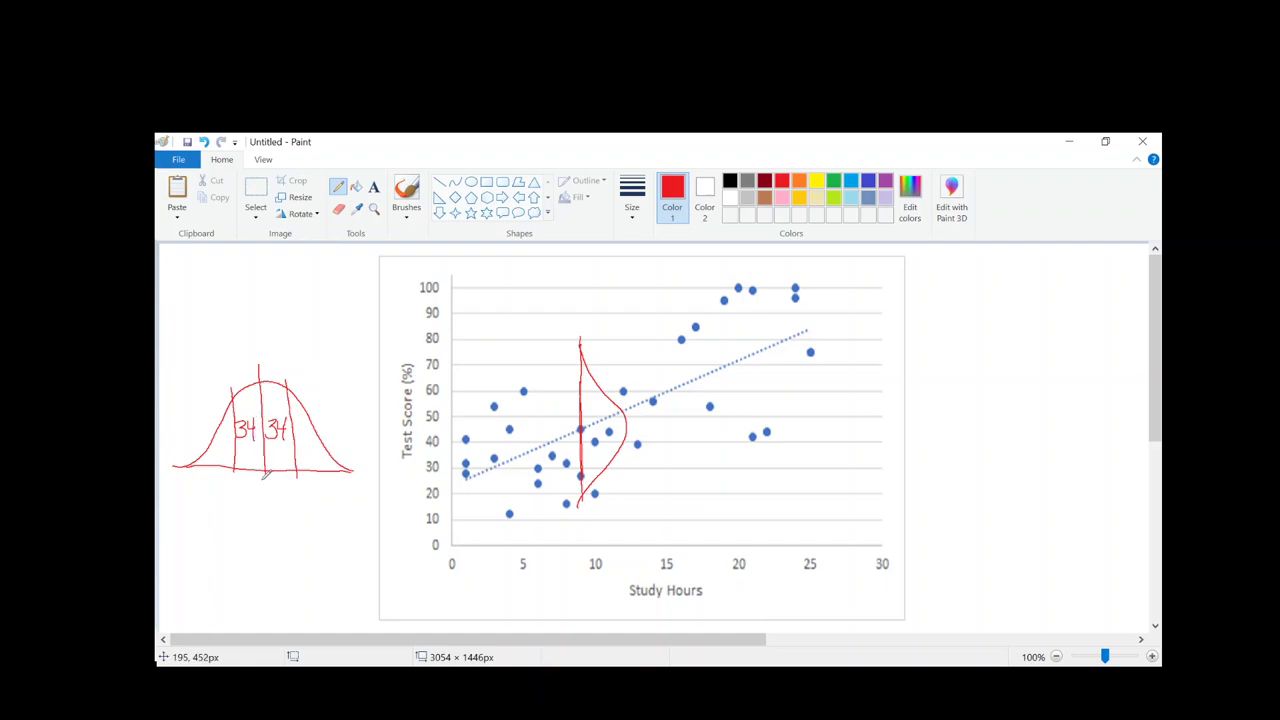
Step: Label the side curve y below and X=10 above, and mark the mean on the chart's curve
mouse_move(260, 492)
left_mouse_down()
mouse_move(272, 494)
mouse_move(265, 522)
mouse_move(270, 482)
left_mouse_up()
left_click_drag(198, 332, 214, 356)
left_click_drag(214, 331, 198, 358)
mouse_move(216, 340)
left_mouse_down()
mouse_move(234, 352)
mouse_move(250, 325)
left_mouse_up()
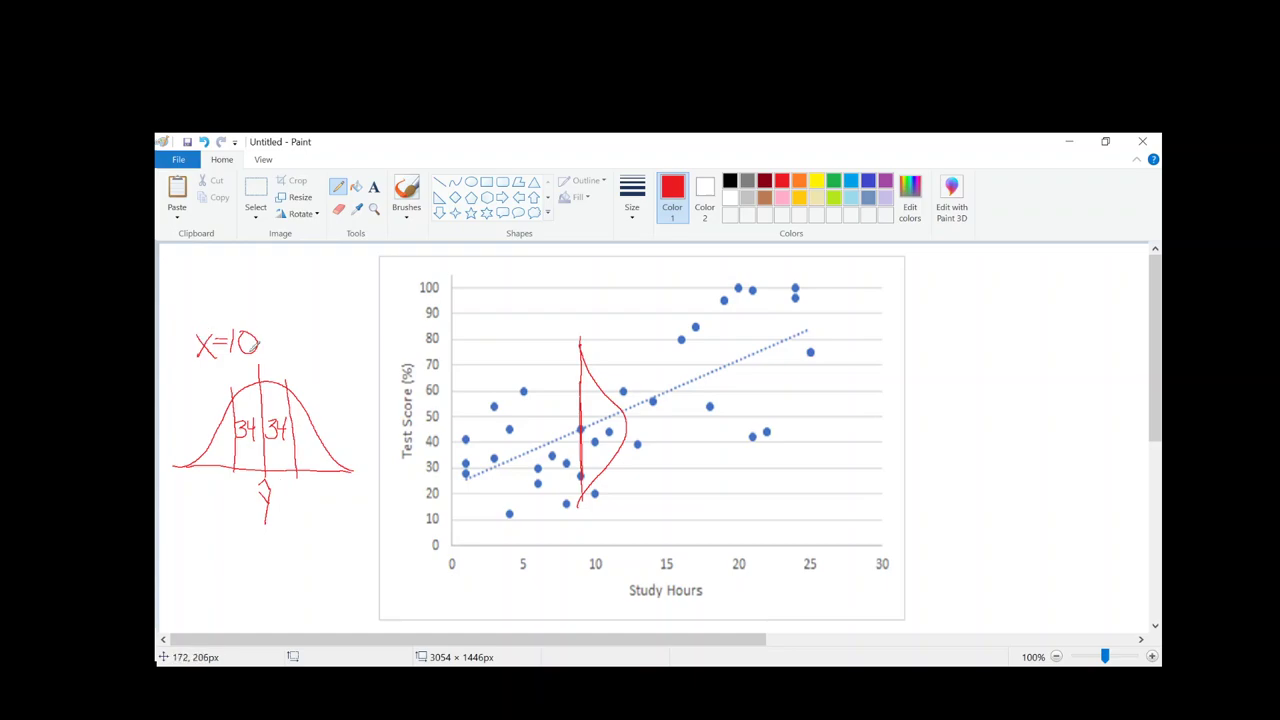
mouse_move(627, 420)
left_mouse_down()
mouse_move(572, 422)
mouse_move(570, 436)
mouse_move(582, 417)
left_mouse_up()
Step: Draw a red bell curve with a mean mark at 5 study hours and a vertical line at 15 hours
mouse_move(500, 524)
left_mouse_down()
mouse_move(488, 403)
mouse_move(505, 527)
left_mouse_up()
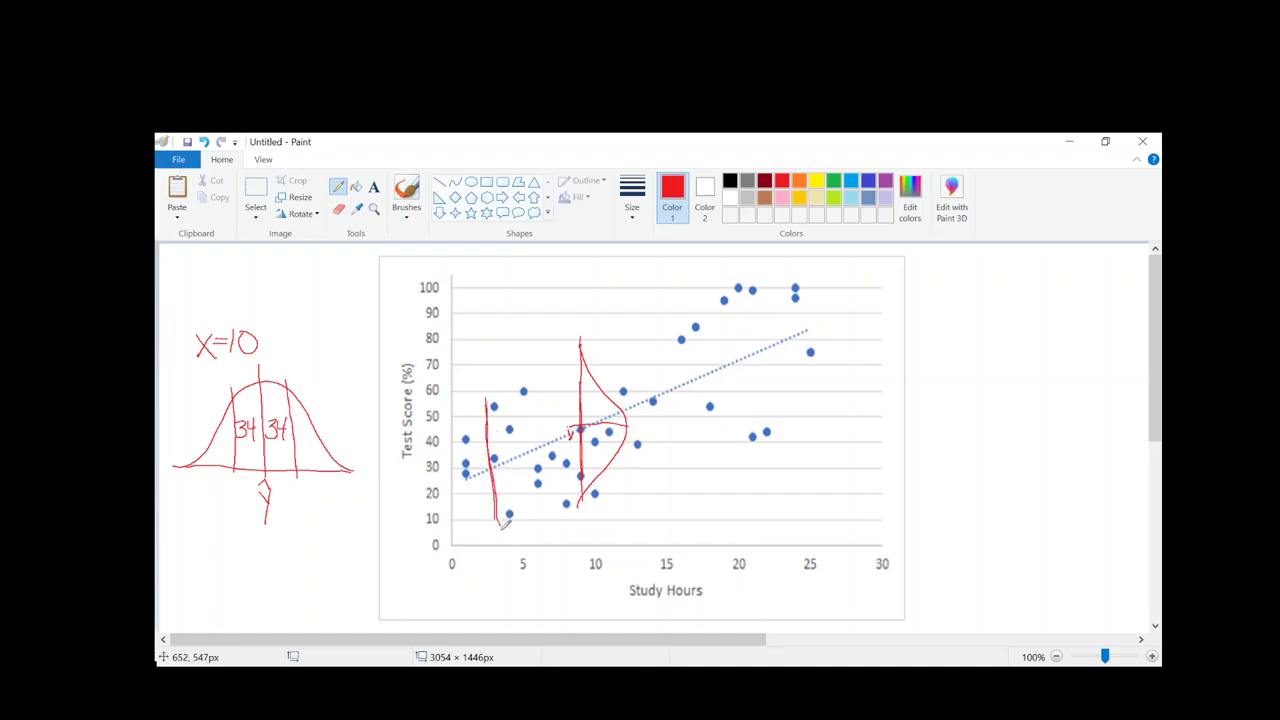
key("ctrl+z")
key("ctrl+z")
left_click_drag(513, 395, 518, 537)
mouse_move(514, 392)
left_mouse_down()
mouse_move(513, 365)
mouse_move(543, 405)
mouse_move(526, 530)
left_mouse_up()
left_click_drag(568, 455, 518, 455)
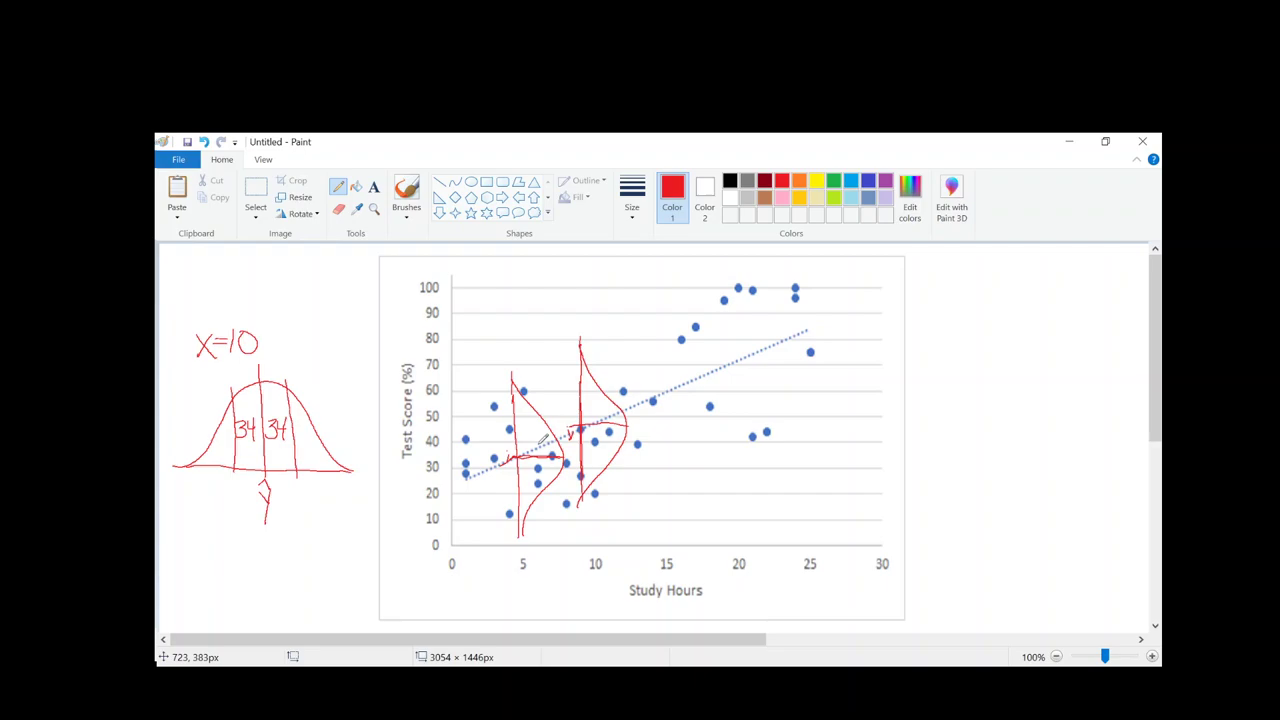
left_click_drag(672, 310, 675, 458)
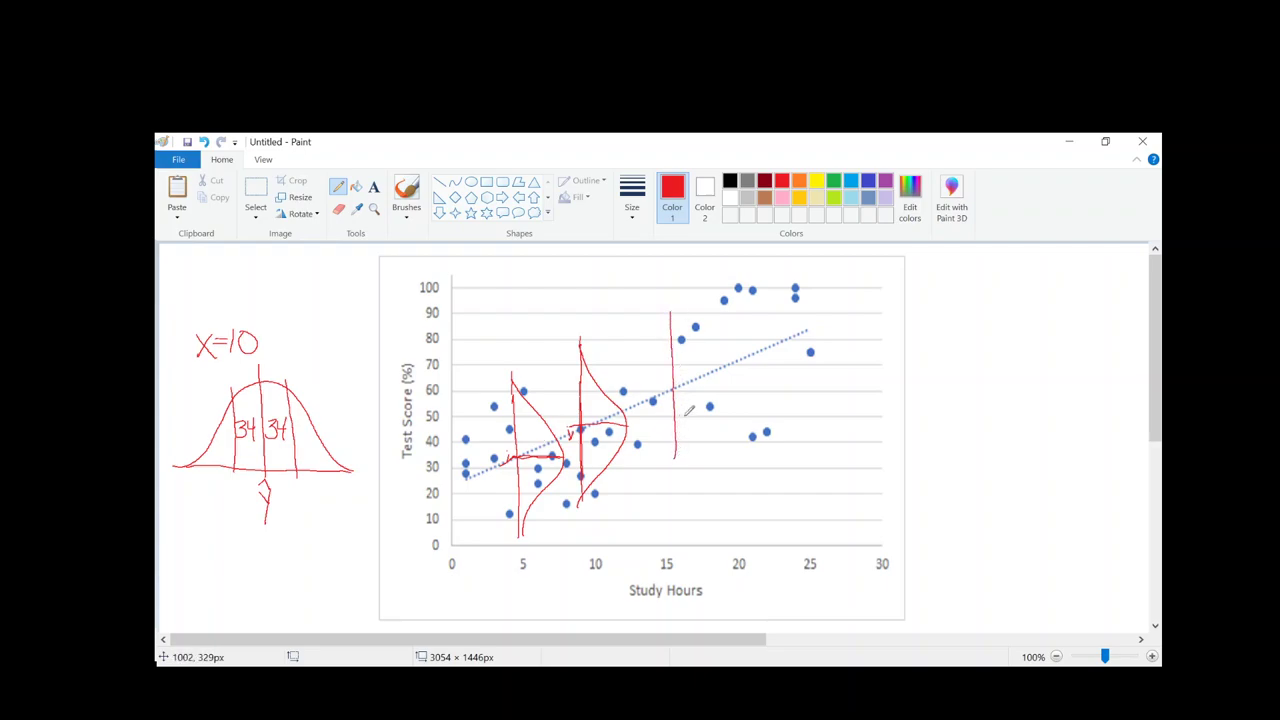
Step: Finish the 15-hour bell curve and add a 20-hour bell curve, both with mean marks, then pick green
mouse_move(672, 312)
left_mouse_down()
mouse_move(716, 393)
mouse_move(677, 452)
left_mouse_up()
left_click_drag(722, 378, 670, 390)
mouse_move(742, 292)
left_mouse_down()
mouse_move(746, 360)
mouse_move(802, 339)
mouse_move(760, 422)
left_mouse_up()
left_click_drag(806, 340, 751, 348)
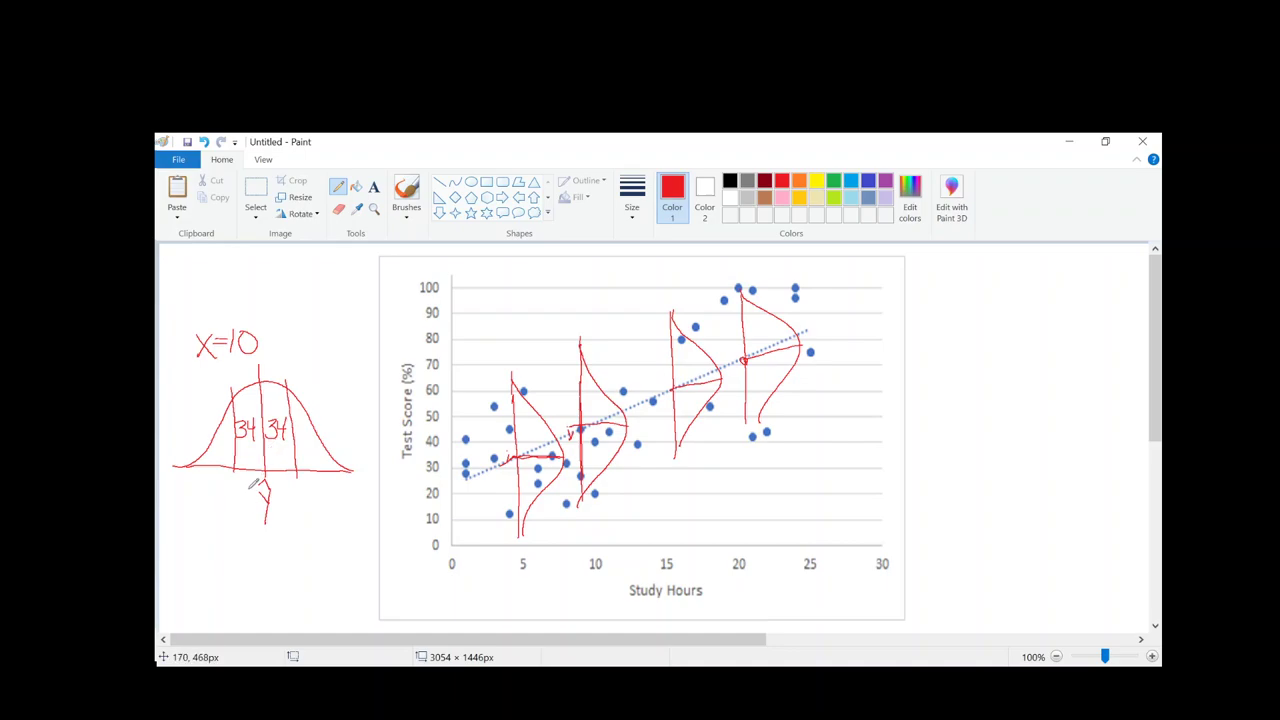
left_click(834, 181)
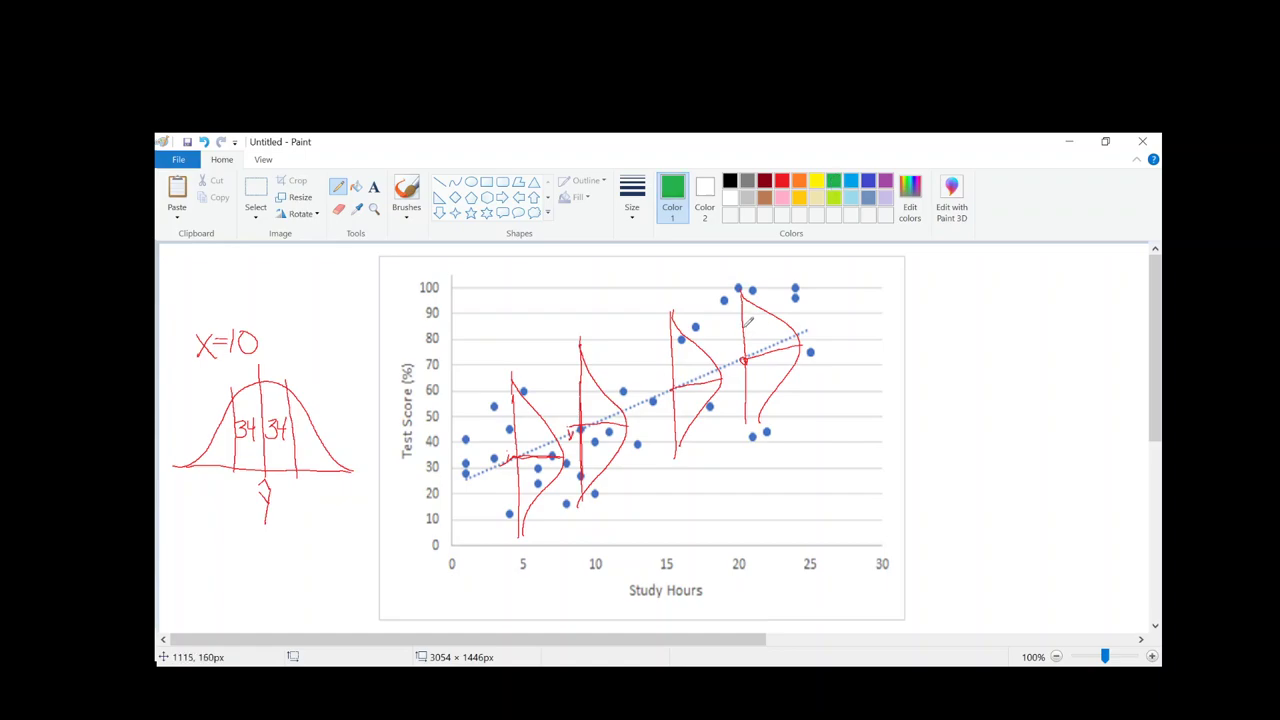
Step: Mark green band points above and below the trend line on each red curve
left_click_drag(748, 327, 740, 329)
left_click_drag(738, 392, 748, 390)
left_click_drag(668, 412, 681, 410)
left_click_drag(571, 401, 582, 397)
left_click_drag(575, 461, 588, 457)
left_click_drag(512, 492, 522, 489)
Step: Draw the upper and lower green band lines through the marks, emphasising the band at 20 hours
left_click_drag(755, 329, 457, 458)
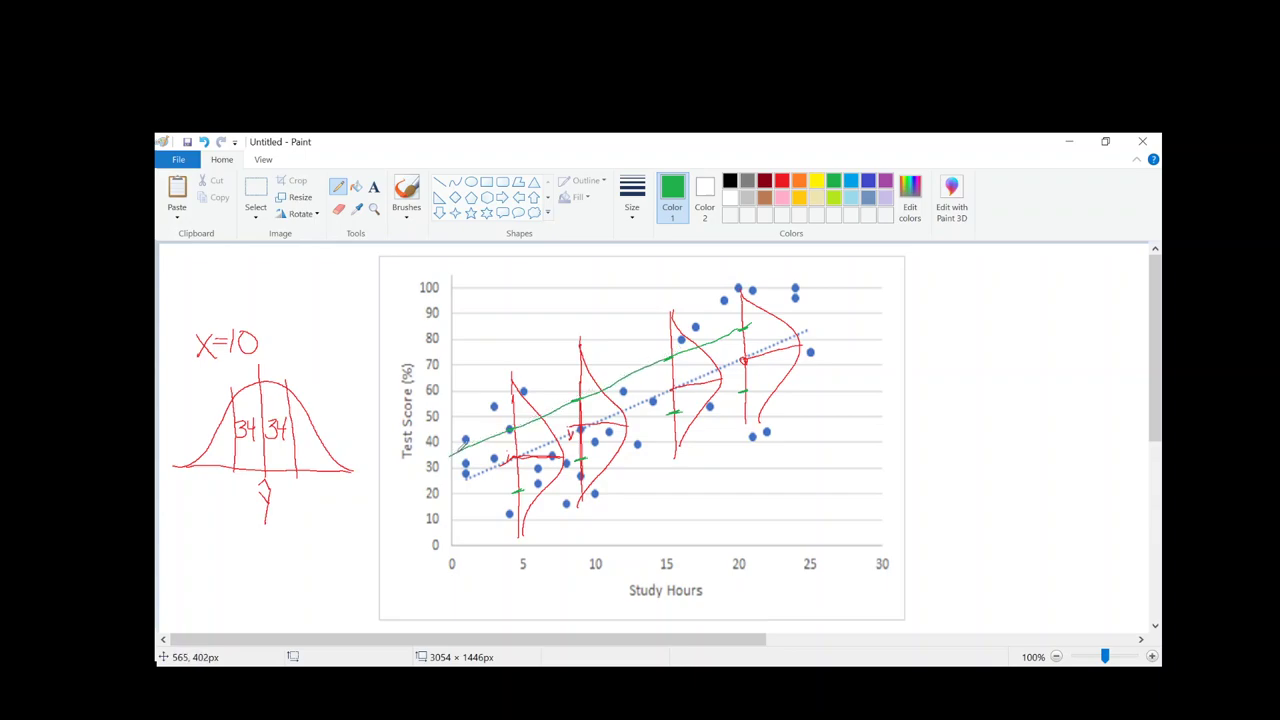
mouse_move(778, 378)
left_mouse_down()
mouse_move(643, 429)
mouse_move(446, 534)
left_mouse_up()
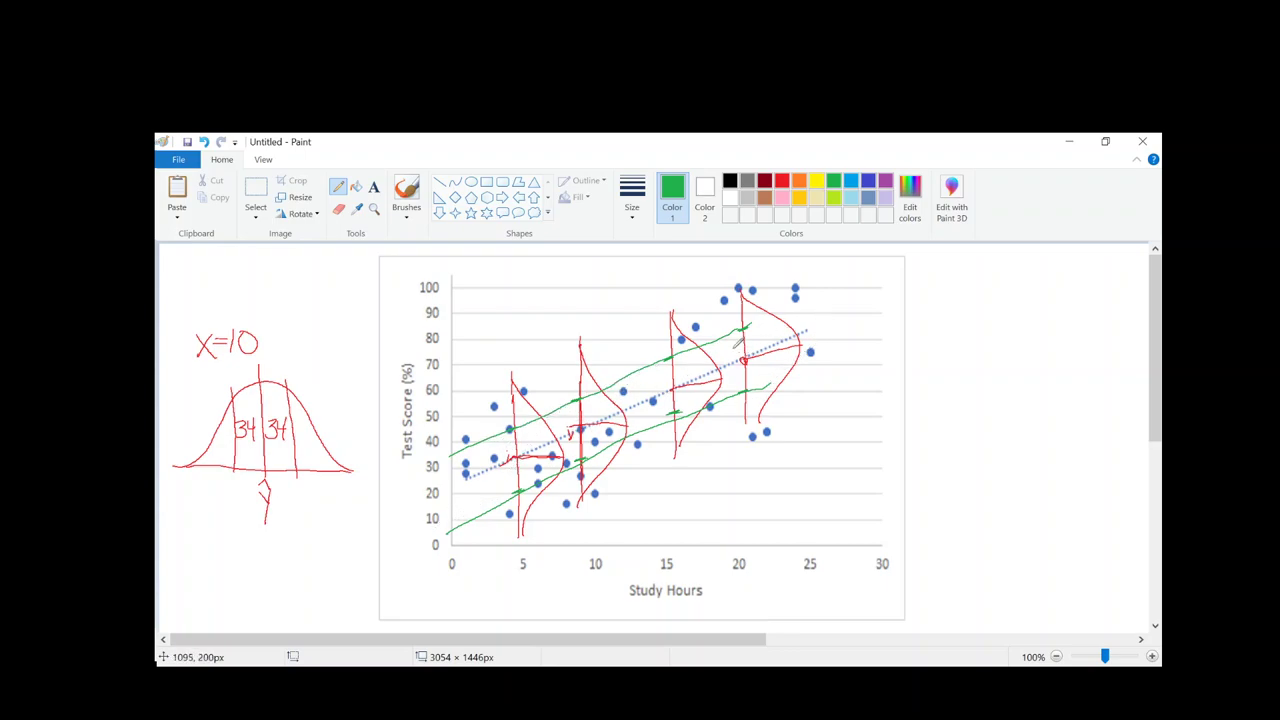
mouse_move(733, 355)
left_mouse_down()
mouse_move(732, 336)
mouse_move(733, 385)
mouse_move(740, 369)
left_mouse_up()
Step: Underline the x-axis values in green, then draw small black axes to the right of the chart
mouse_move(762, 570)
left_mouse_down()
mouse_move(702, 584)
mouse_move(446, 584)
left_mouse_up()
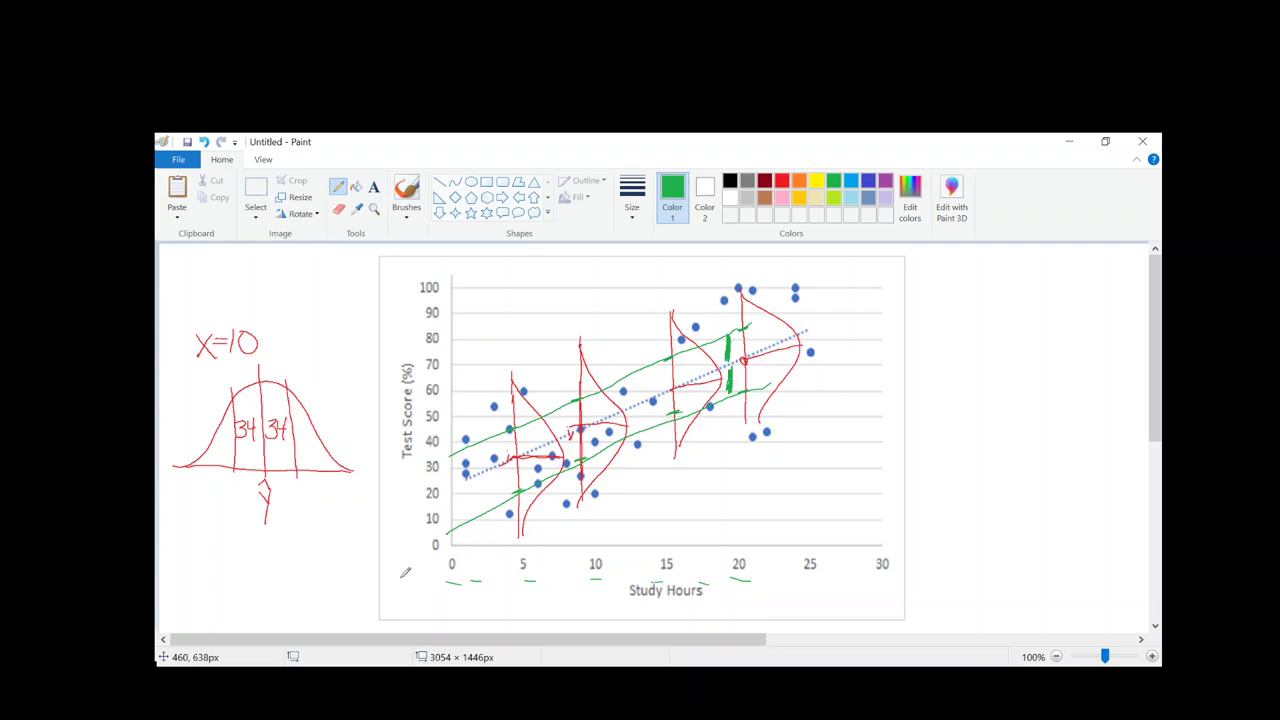
left_click(731, 182)
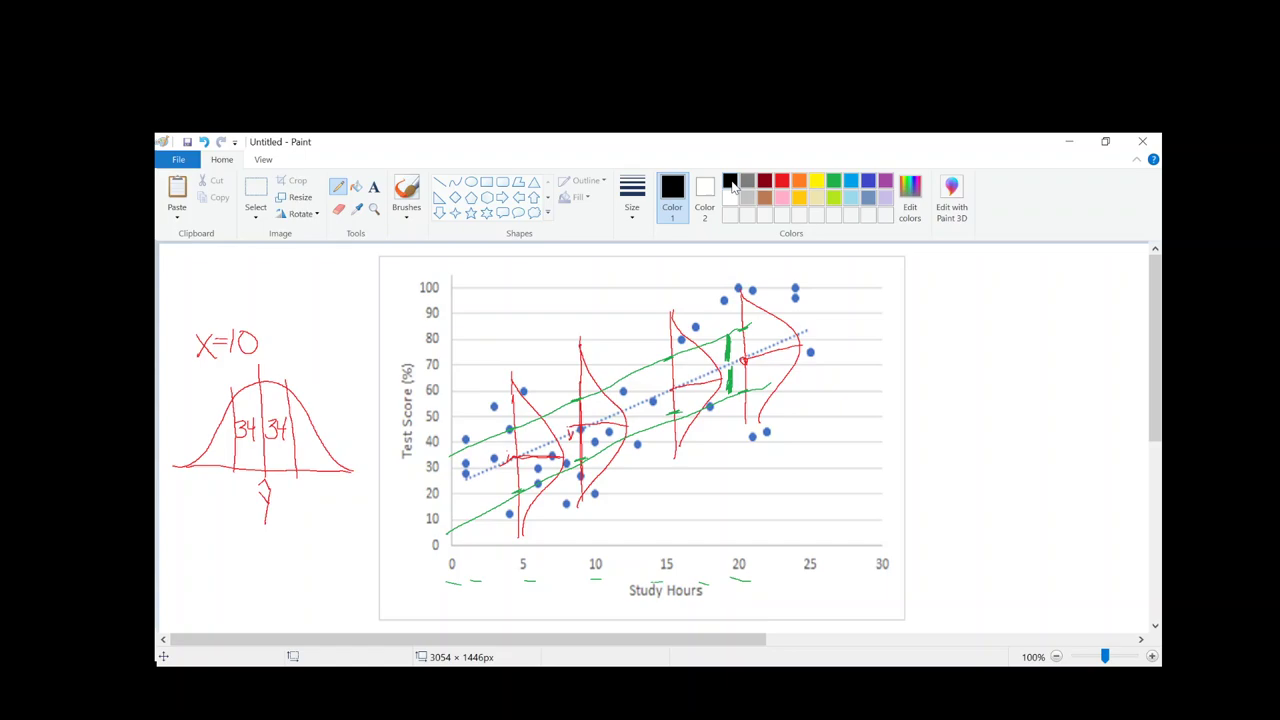
mouse_move(930, 500)
left_mouse_down()
mouse_move(929, 583)
mouse_move(959, 608)
mouse_move(1069, 602)
left_mouse_up()
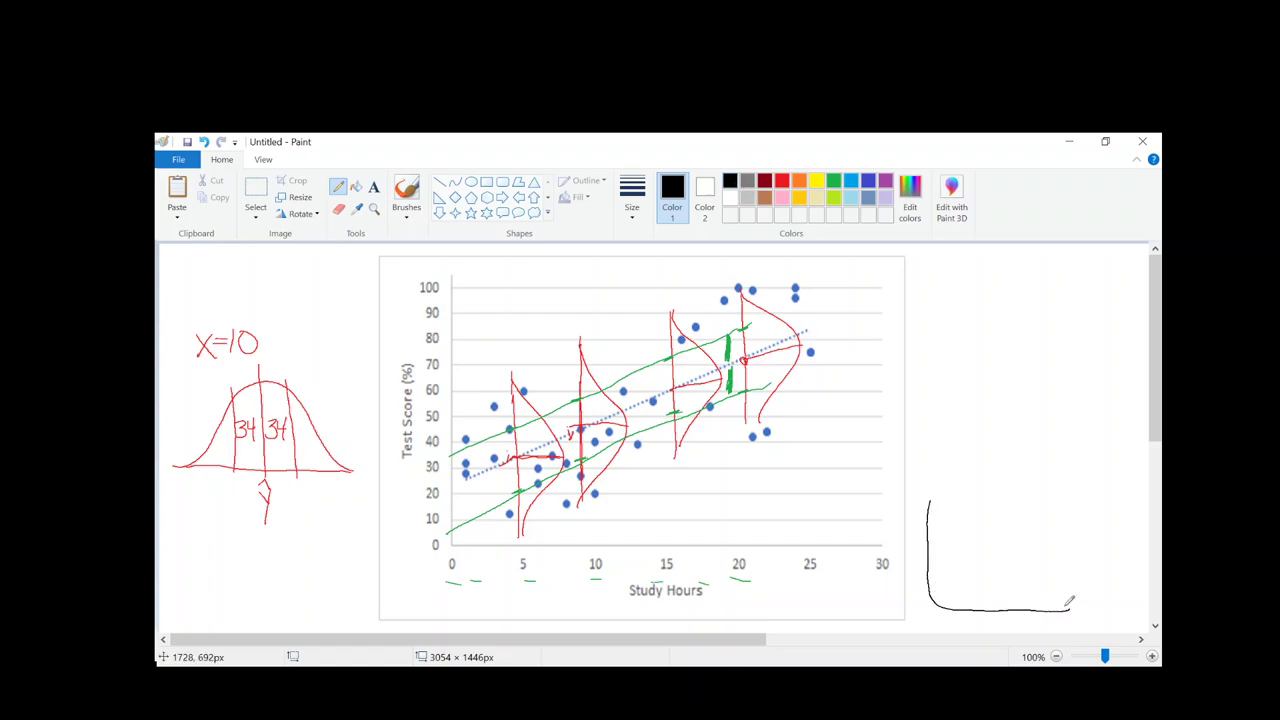
Step: Scatter black dash marks rising inside the small lower-right axes
left_click_drag(1049, 521, 1034, 531)
mouse_move(1028, 526)
left_mouse_down()
mouse_move(949, 574)
mouse_move(991, 541)
mouse_move(993, 562)
mouse_move(1014, 566)
mouse_move(1016, 549)
mouse_move(1051, 541)
mouse_move(1000, 572)
left_mouse_up()
mouse_move(1044, 496)
left_mouse_down()
mouse_move(1059, 517)
mouse_move(1087, 532)
mouse_move(1073, 549)
mouse_move(1053, 542)
mouse_move(1070, 566)
mouse_move(1057, 566)
mouse_move(1089, 575)
mouse_move(1092, 506)
left_mouse_up()
left_click_drag(1096, 546, 1080, 574)
Step: Outline the lower-right scatter in red as a widening blob with red marks inside
left_click(783, 184)
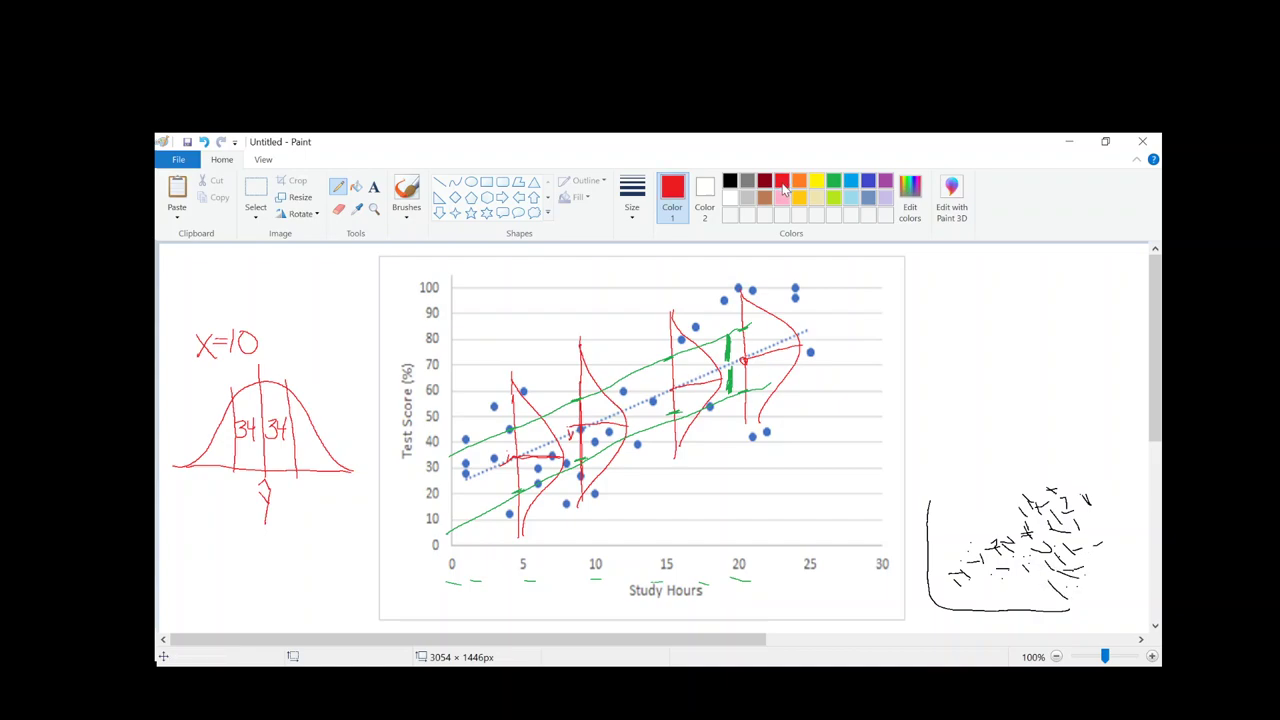
mouse_move(945, 572)
left_mouse_down()
mouse_move(1002, 535)
mouse_move(961, 549)
mouse_move(945, 581)
mouse_move(1038, 575)
left_mouse_up()
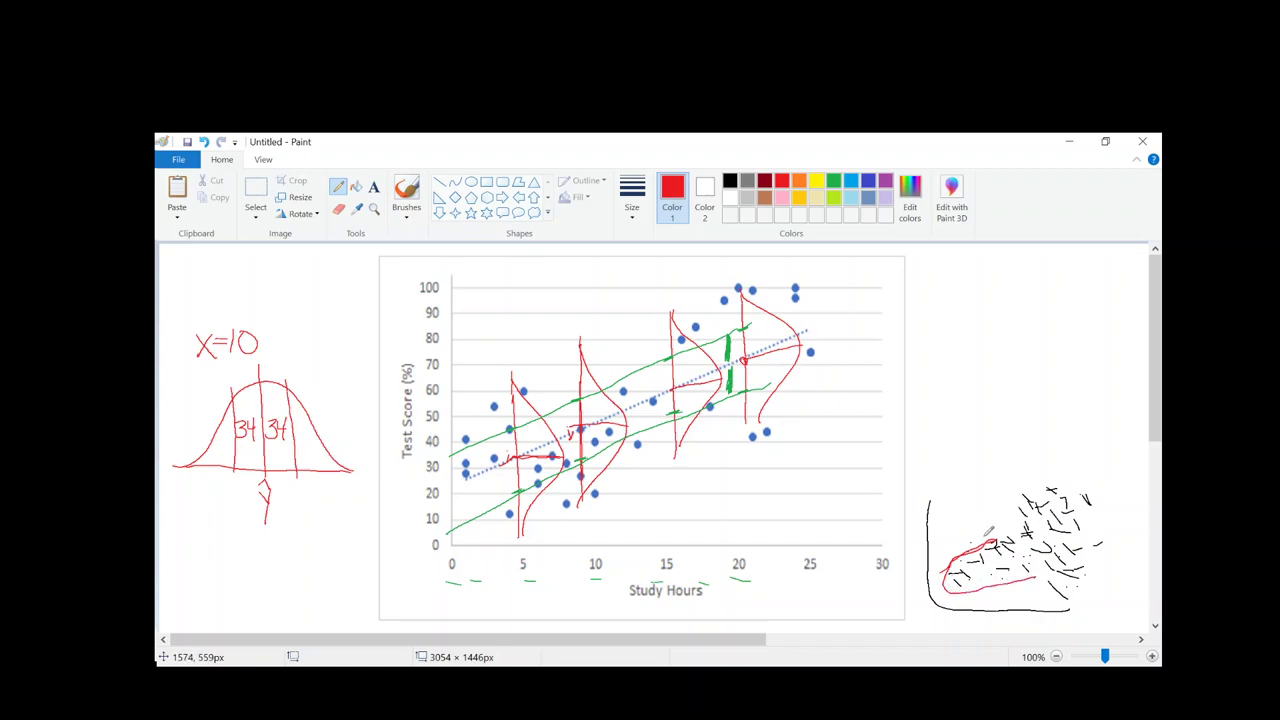
mouse_move(1018, 526)
left_mouse_down()
mouse_move(1053, 473)
mouse_move(1089, 484)
mouse_move(1114, 535)
mouse_move(1115, 598)
mouse_move(1079, 611)
mouse_move(1032, 572)
left_mouse_up()
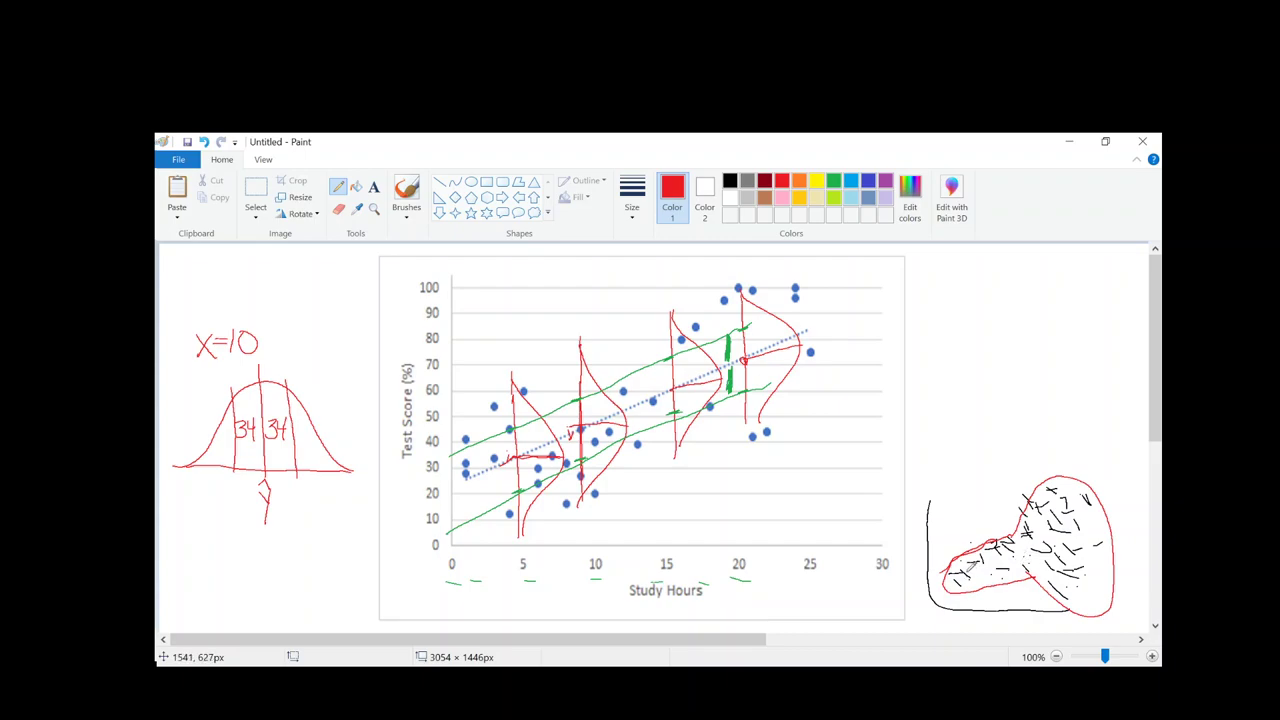
mouse_move(966, 574)
left_mouse_down()
mouse_move(1006, 568)
mouse_move(1002, 581)
mouse_move(1004, 553)
mouse_move(1009, 574)
mouse_move(959, 617)
mouse_move(1014, 617)
mouse_move(960, 617)
left_mouse_up()
mouse_move(1042, 484)
left_mouse_down()
mouse_move(1061, 480)
mouse_move(1070, 612)
mouse_move(1048, 615)
left_mouse_up()
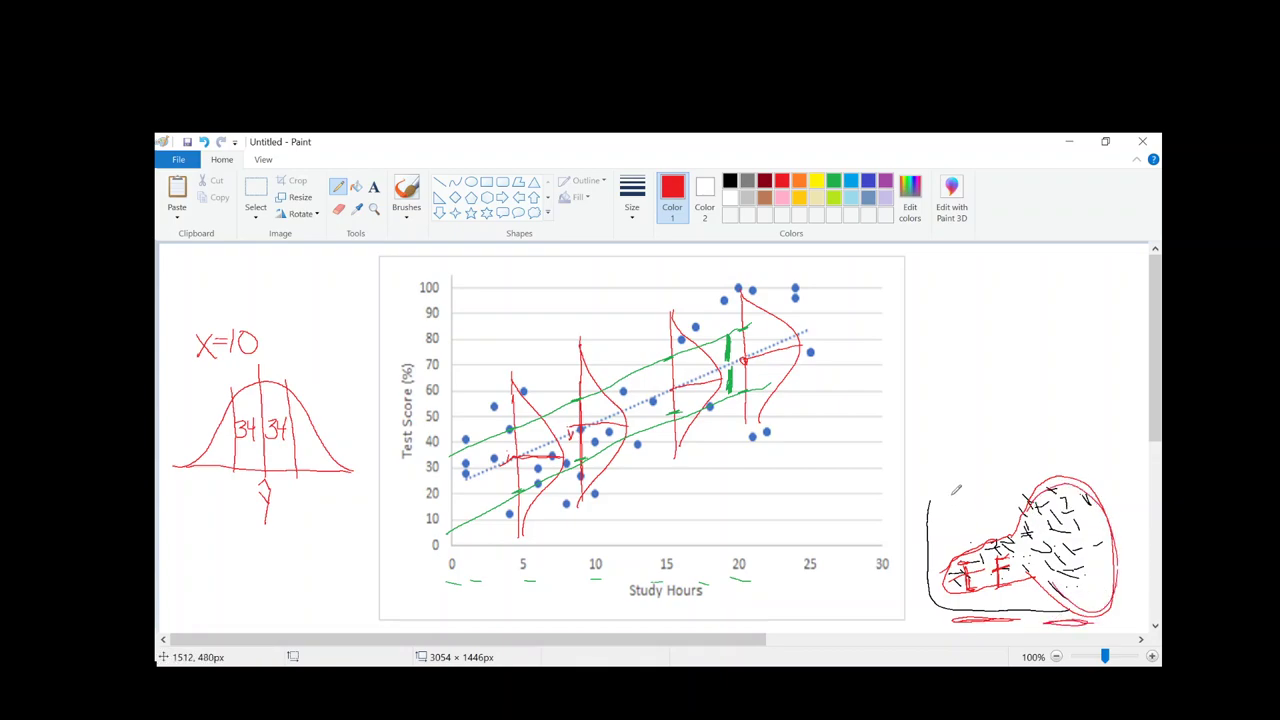
Step: Label the sketch with a red X and draw new black axes at upper right
left_click_drag(944, 474, 964, 502)
left_click_drag(966, 472, 944, 506)
left_click(731, 181)
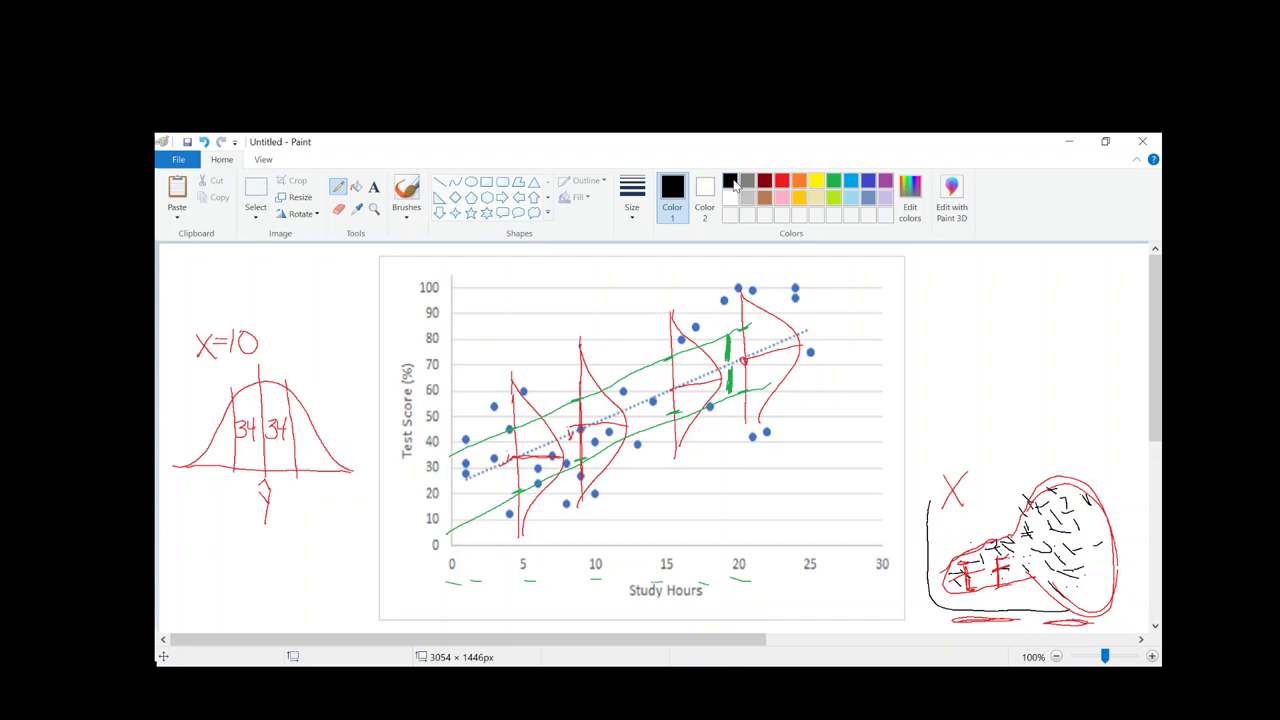
mouse_move(931, 253)
left_mouse_down()
mouse_move(935, 321)
mouse_move(1049, 333)
left_mouse_up()
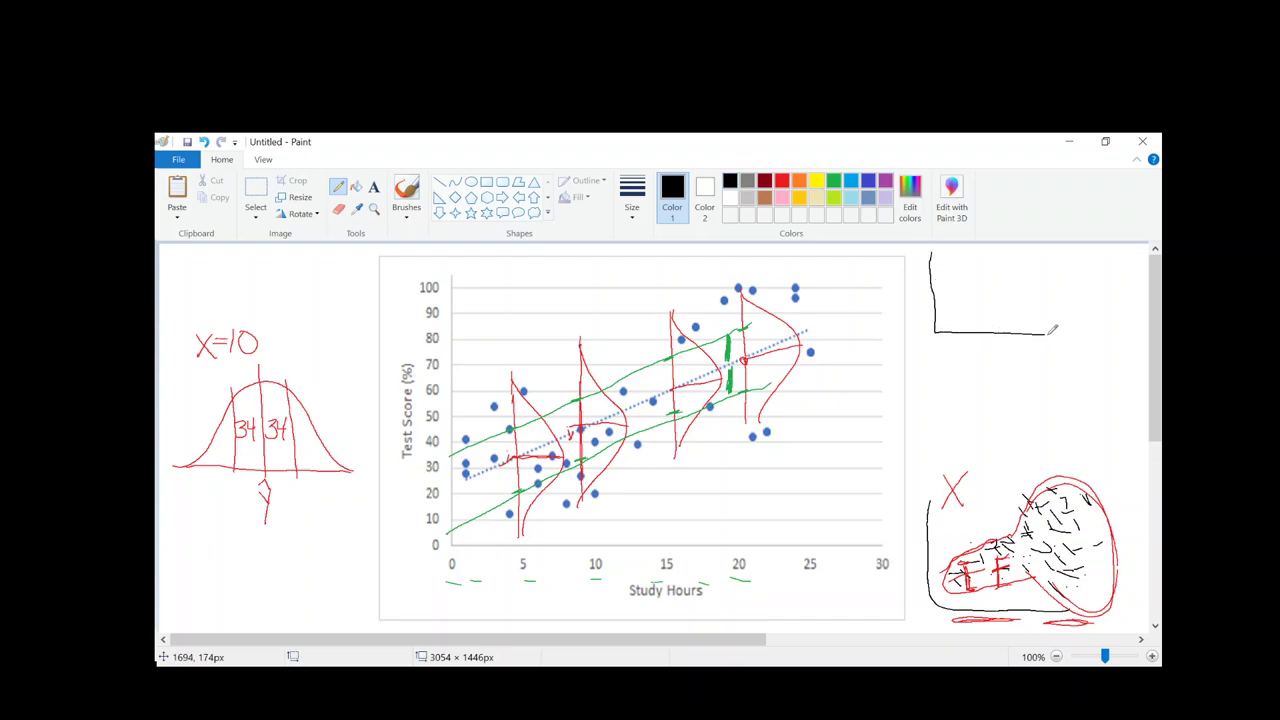
Step: Fill the upper-right axes with black dots and dashes as scattered data points
left_click(1058, 293)
left_click(1044, 300)
left_click(995, 310)
left_click(952, 310)
left_click(950, 273)
mouse_move(1036, 248)
left_mouse_down()
mouse_move(1070, 266)
mouse_move(985, 276)
left_mouse_up()
mouse_move(975, 292)
left_mouse_down()
mouse_move(1055, 292)
mouse_move(974, 288)
mouse_move(1002, 299)
mouse_move(1055, 265)
mouse_move(1040, 285)
left_mouse_up()
mouse_move(998, 262)
left_mouse_down()
mouse_move(1037, 242)
mouse_move(1086, 256)
mouse_move(1073, 292)
mouse_move(975, 322)
mouse_move(944, 264)
left_mouse_up()
Step: Draw red vertical bands inside the upper-right scatter and tick it with a red check mark
left_click(781, 181)
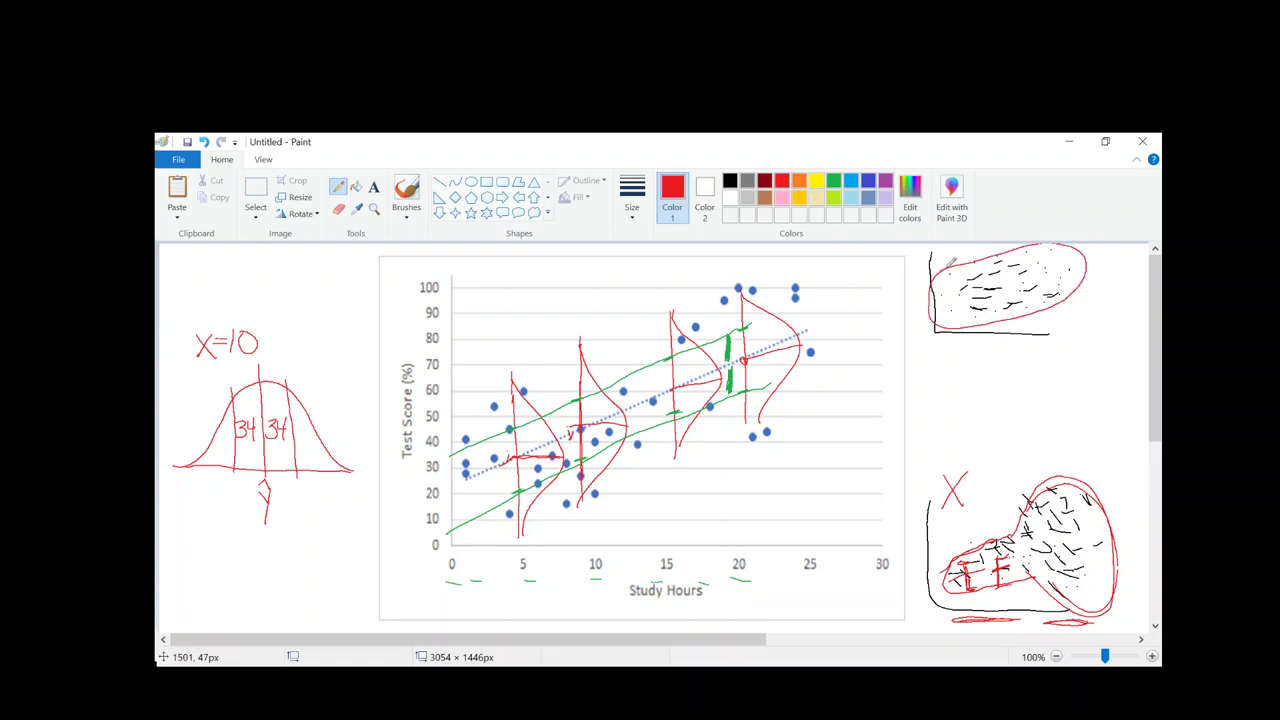
mouse_move(1056, 250)
left_mouse_down()
mouse_move(1054, 286)
mouse_move(1022, 307)
left_mouse_up()
mouse_move(985, 263)
left_mouse_down()
mouse_move(985, 313)
mouse_move(953, 315)
left_mouse_up()
mouse_move(917, 262)
left_mouse_down()
mouse_move(946, 246)
mouse_move(914, 272)
left_mouse_up()
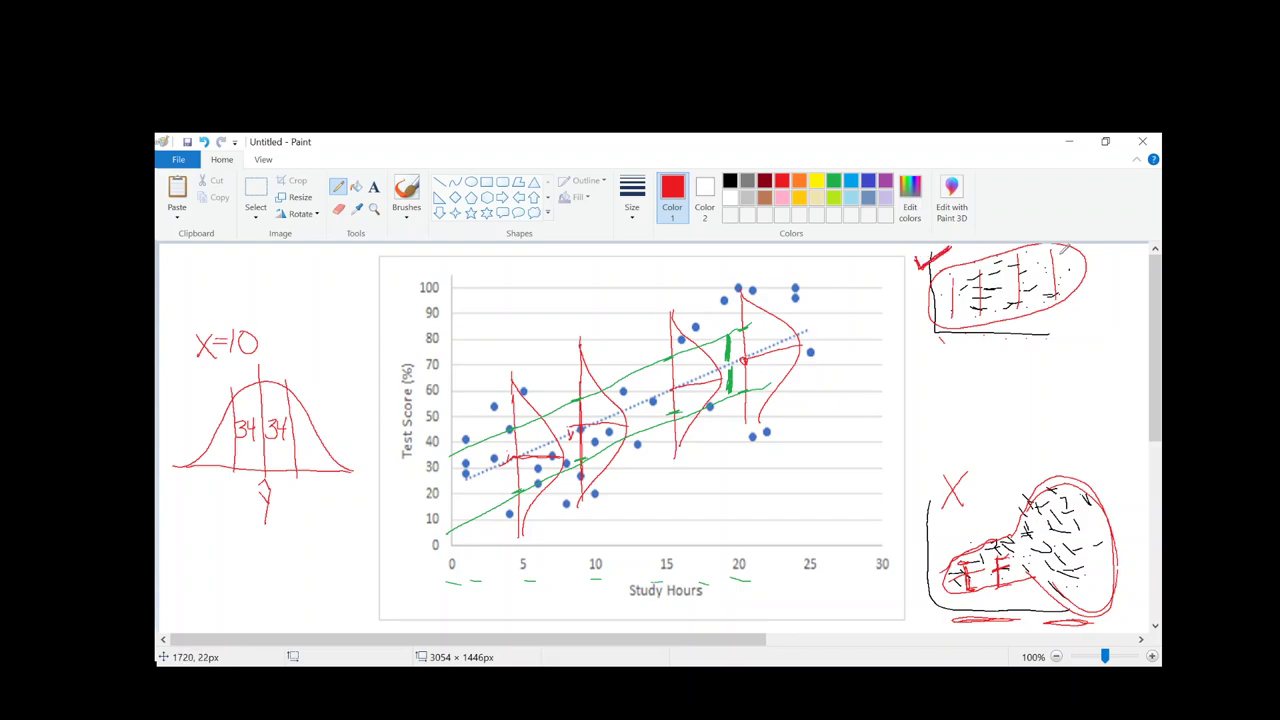
Step: Draw black axes below the upper-right sketch and start a rising trail of dots
left_click(729, 181)
mouse_move(941, 346)
left_mouse_down()
mouse_move(942, 397)
mouse_move(980, 447)
mouse_move(1083, 455)
left_mouse_up()
left_click(1012, 400)
Step: Add more black dots extending the rising trail in the middle axes
left_click(990, 410)
left_click(966, 418)
left_click(985, 405)
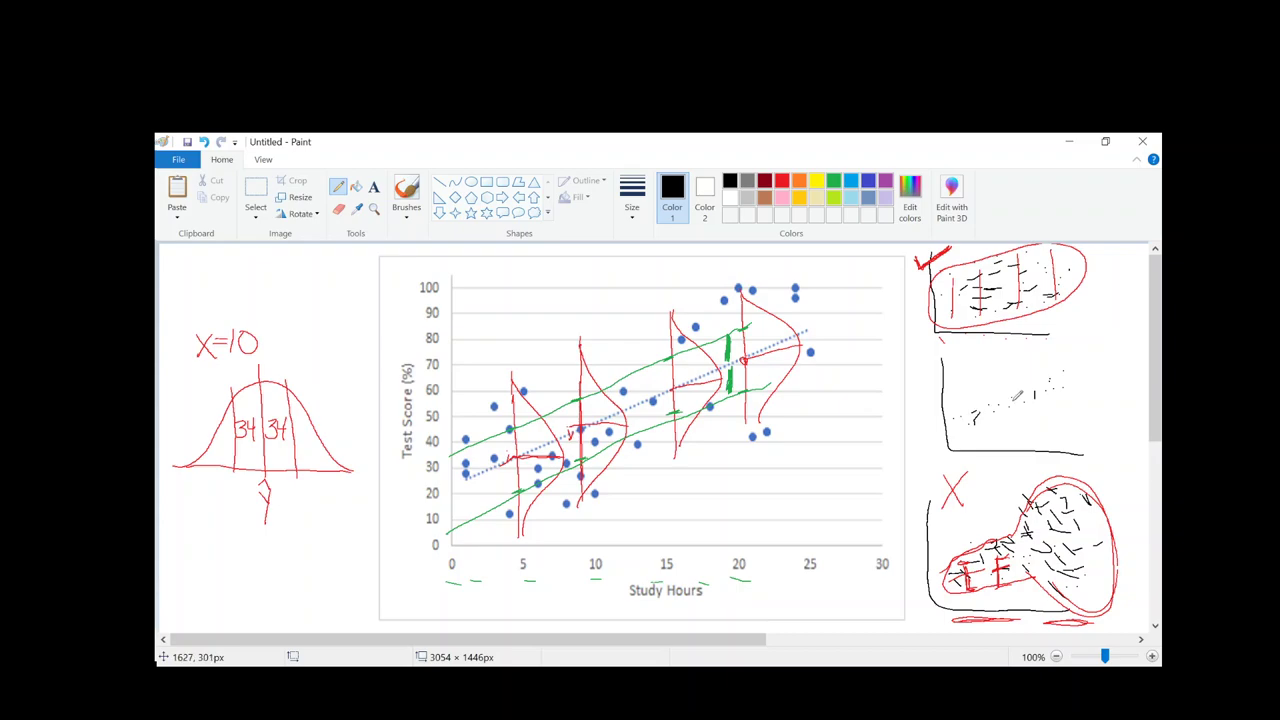
Step: Enclose the rising points in a narrow red oval with cross lines and a red checkmark
left_click(781, 181)
mouse_move(958, 412)
left_mouse_down()
mouse_move(1082, 366)
mouse_move(1038, 402)
mouse_move(975, 425)
mouse_move(957, 409)
left_mouse_up()
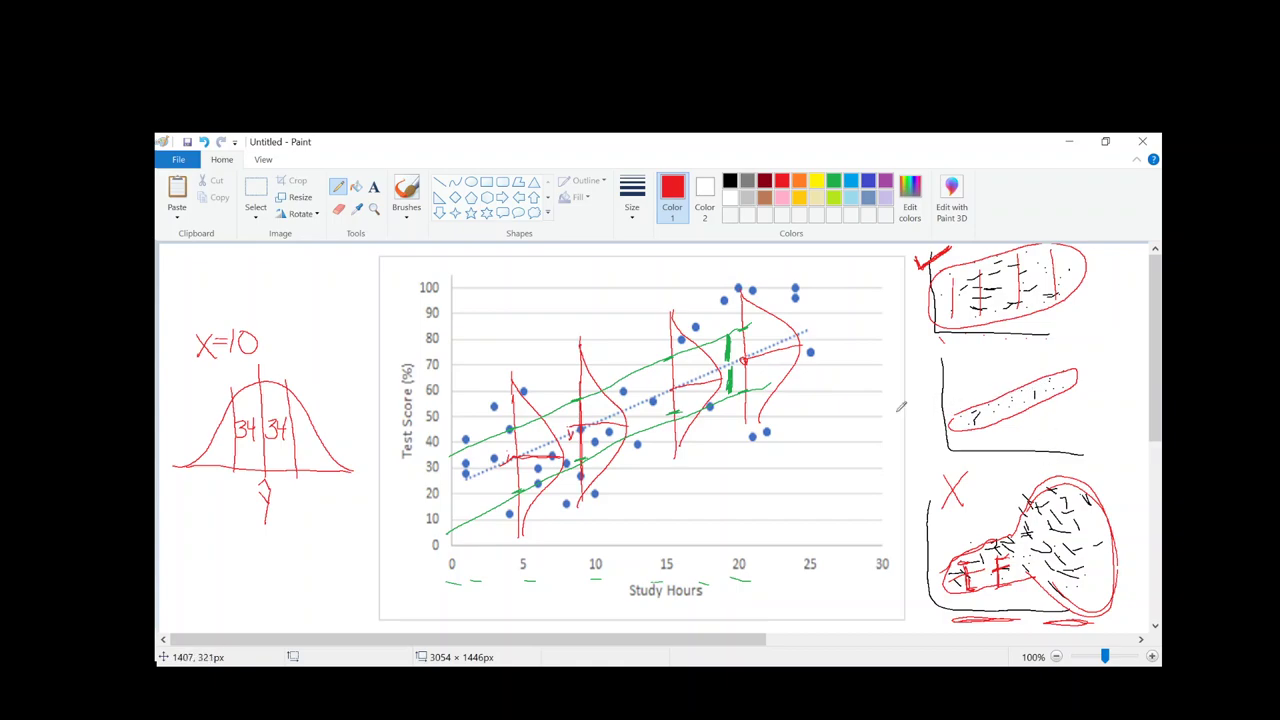
left_click_drag(1082, 370, 970, 428)
mouse_move(925, 362)
left_mouse_down()
mouse_move(935, 381)
mouse_move(966, 347)
left_mouse_up()
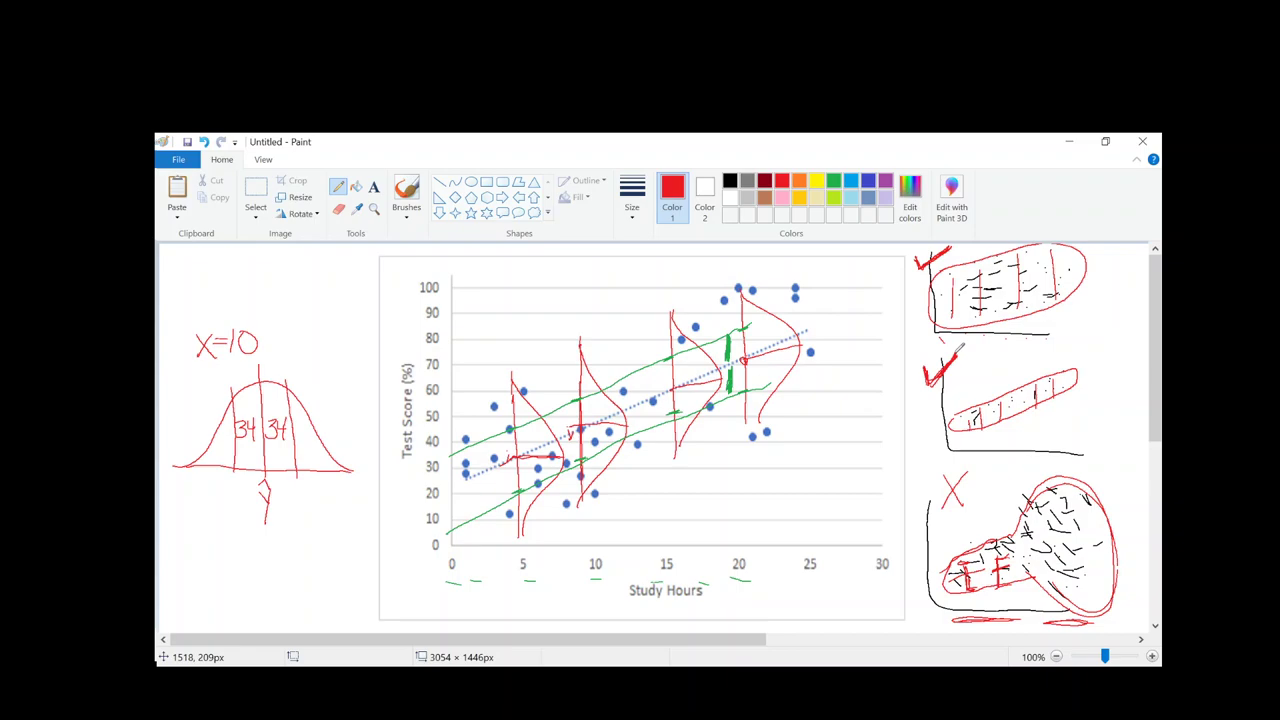
Step: Trace a green outline over the lower-right blob, including its bottom edge
left_click(836, 184)
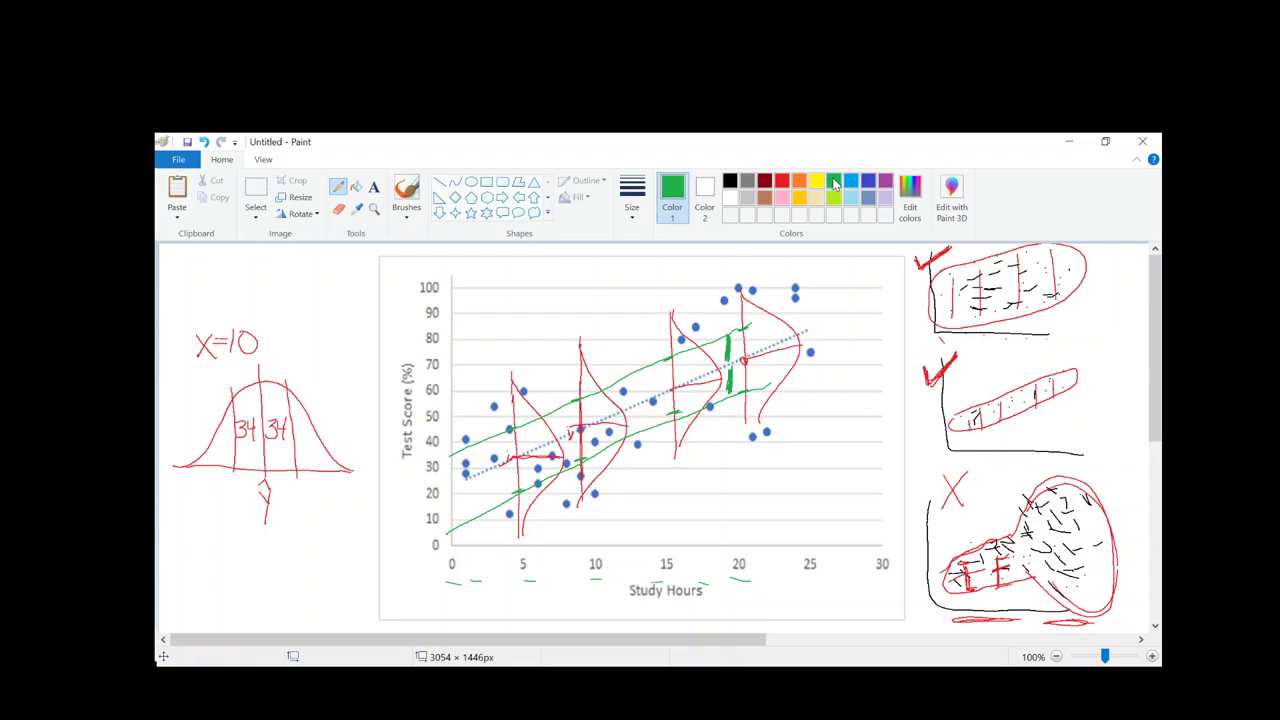
mouse_move(1015, 534)
left_mouse_down()
mouse_move(1063, 462)
mouse_move(1097, 534)
mouse_move(1107, 609)
mouse_move(1016, 530)
left_mouse_up()
mouse_move(944, 568)
left_mouse_down()
mouse_move(1046, 566)
mouse_move(937, 597)
left_mouse_up()
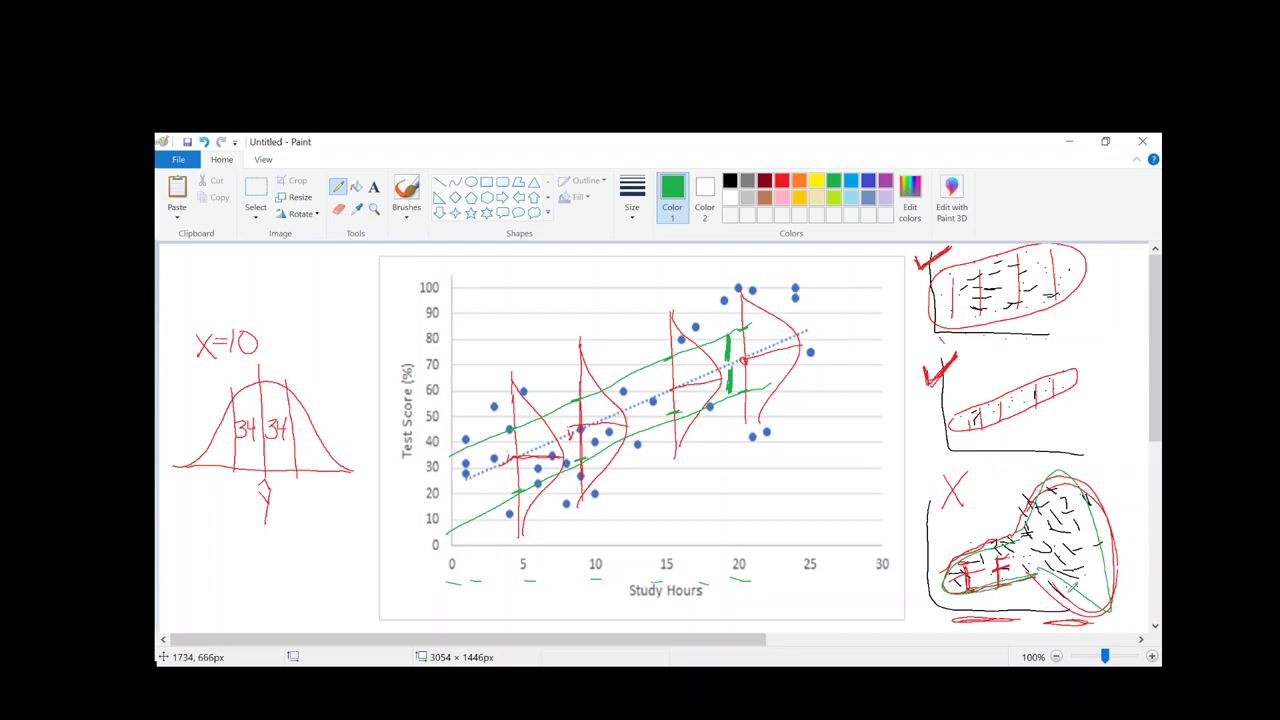
Step: Draw small black axes above X=10 holding a green wavy shape with rings at its ends
left_click(729, 181)
mouse_move(236, 255)
left_mouse_down()
mouse_move(286, 307)
mouse_move(326, 315)
left_mouse_up()
left_click(832, 182)
mouse_move(241, 278)
left_mouse_down()
mouse_move(300, 275)
mouse_move(332, 254)
mouse_move(352, 317)
mouse_move(330, 297)
mouse_move(248, 292)
mouse_move(223, 268)
mouse_move(307, 289)
mouse_move(248, 266)
left_mouse_up()
mouse_move(336, 252)
left_mouse_down()
mouse_move(322, 285)
mouse_move(335, 280)
left_mouse_up()
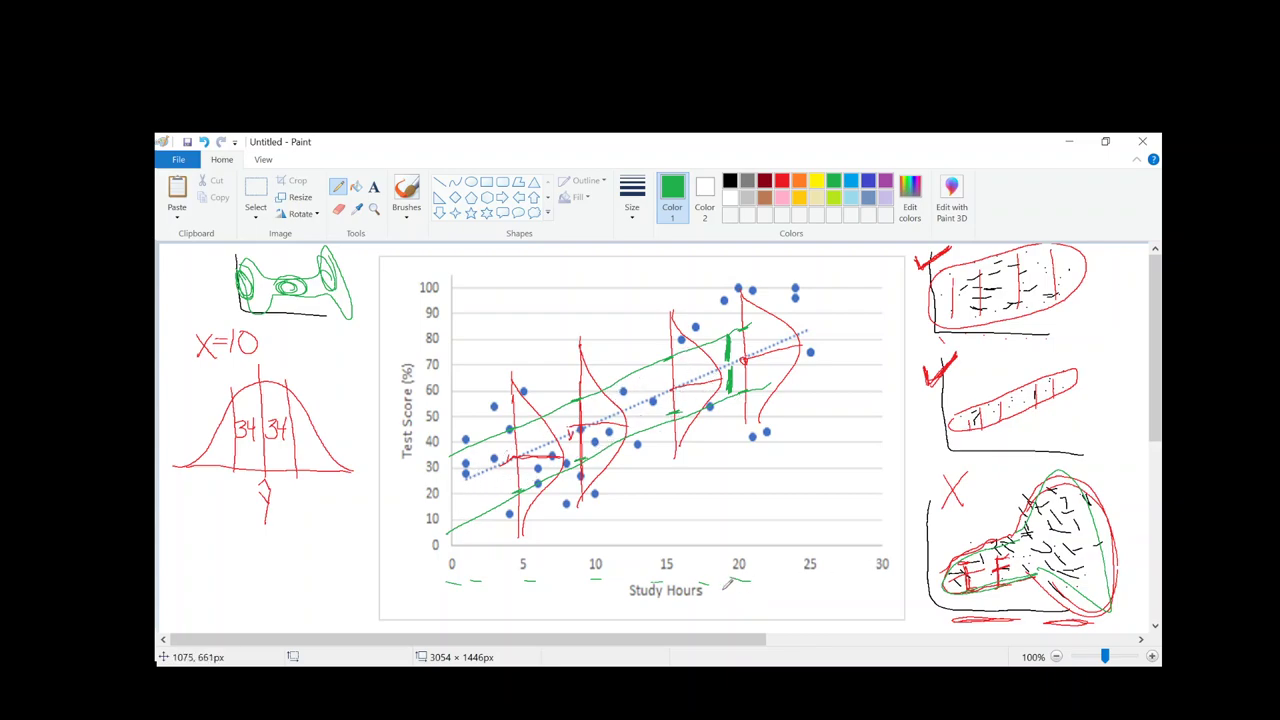
Step: Draw short green dashes along the base of the lower-right sketch
mouse_move(1082, 598)
left_mouse_down()
mouse_move(1066, 614)
mouse_move(1094, 612)
left_mouse_up()
left_click_drag(970, 618, 998, 610)
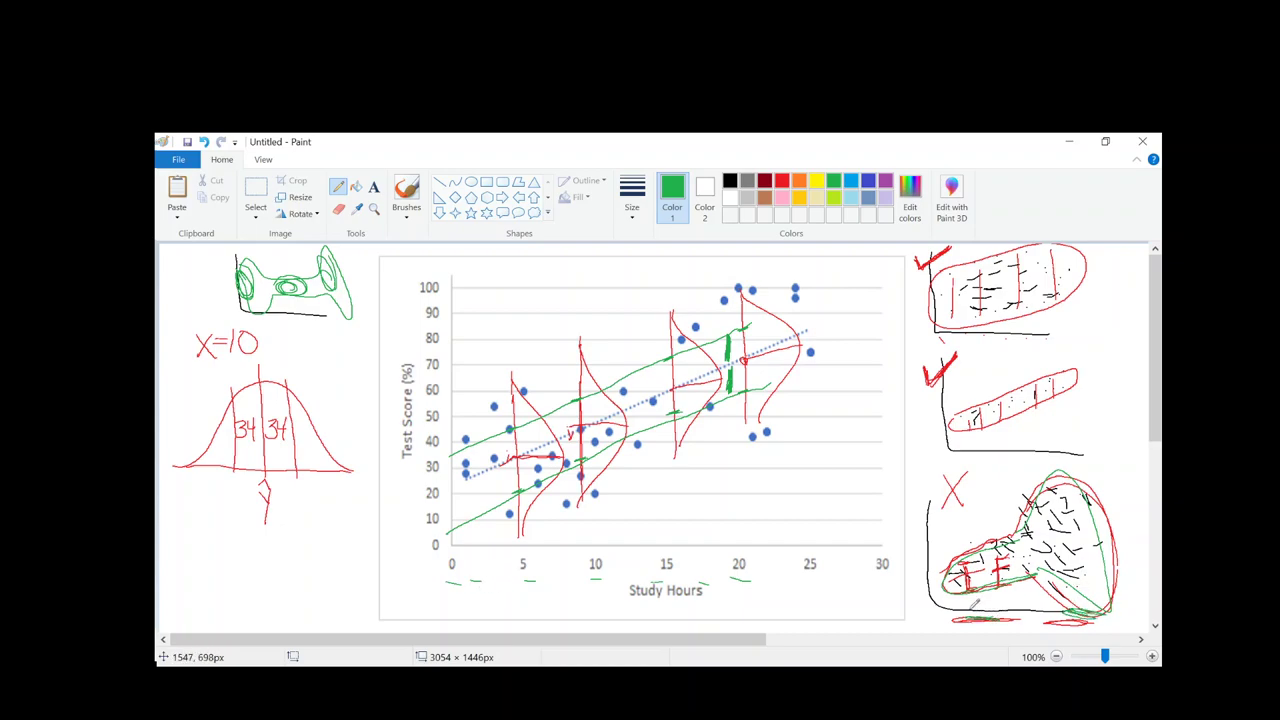